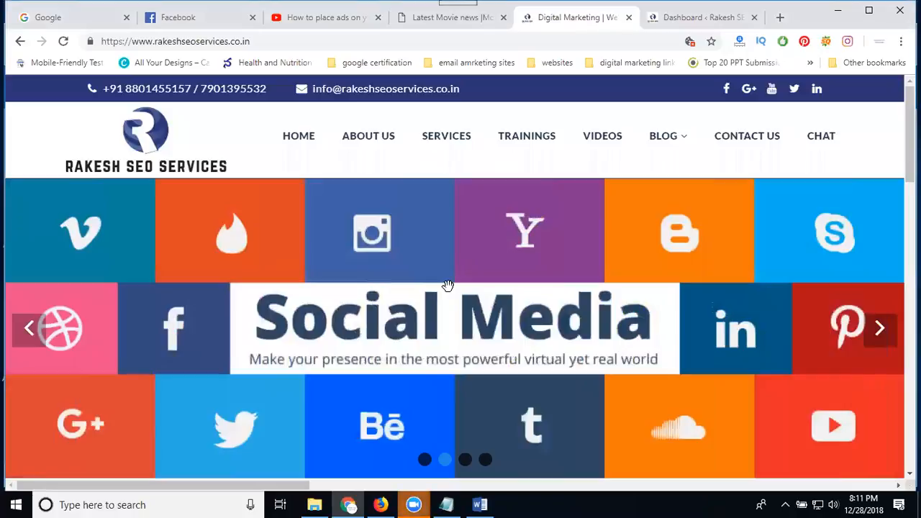
Step: Look through the Rakesh SEO Services home page and its Blog category posts, and open the Trainings category
{"action": "scroll", "coordinate": [437, 245], "scroll_direction": "down", "scroll_amount": 6}
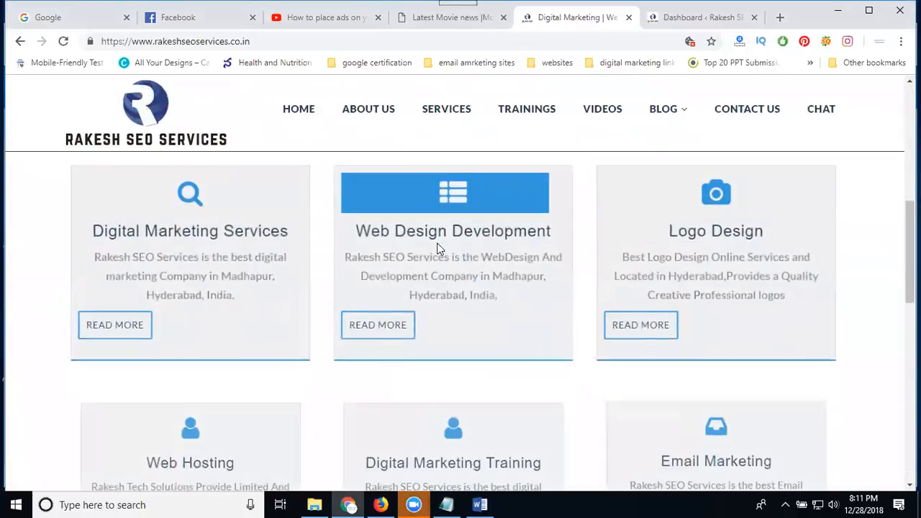
{"action": "scroll", "coordinate": [437, 242], "scroll_direction": "down", "scroll_amount": 8}
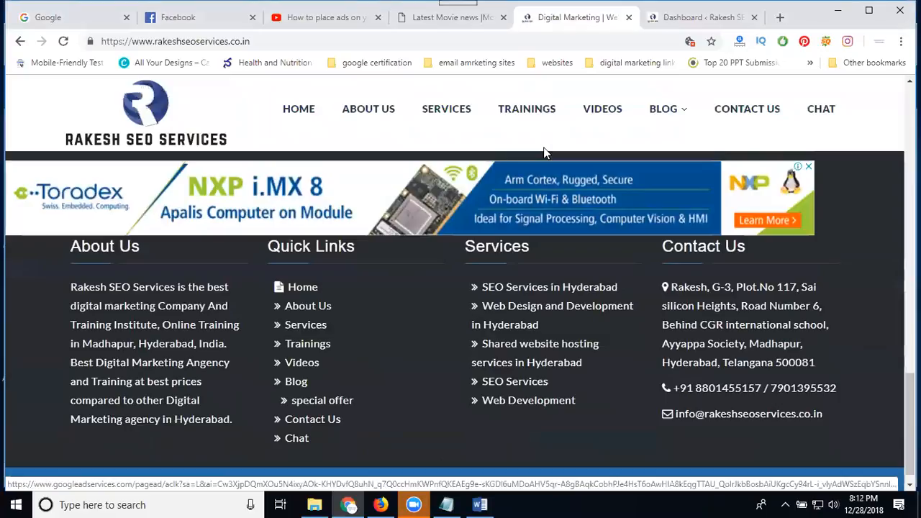
{"action": "left_click", "coordinate": [658, 113]}
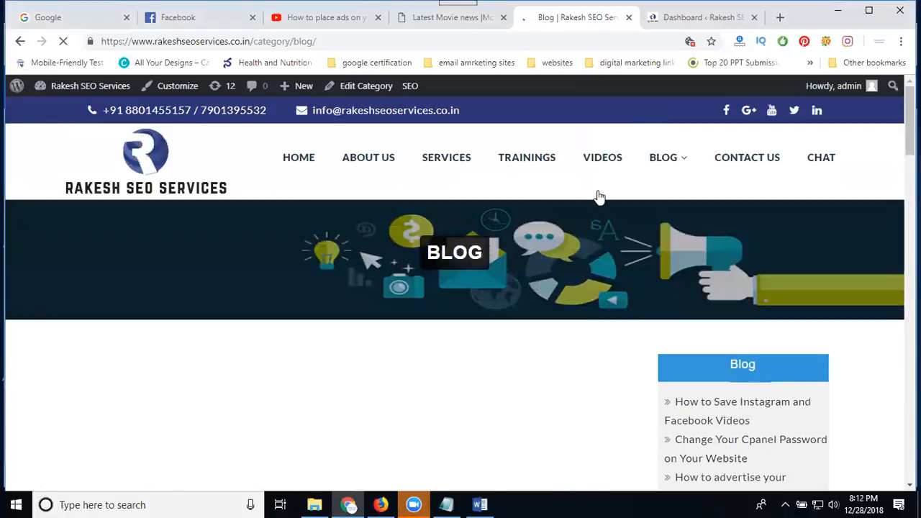
{"action": "scroll", "coordinate": [420, 323], "scroll_direction": "down", "scroll_amount": 2}
{"action": "scroll", "coordinate": [161, 372], "scroll_direction": "down", "scroll_amount": 1}
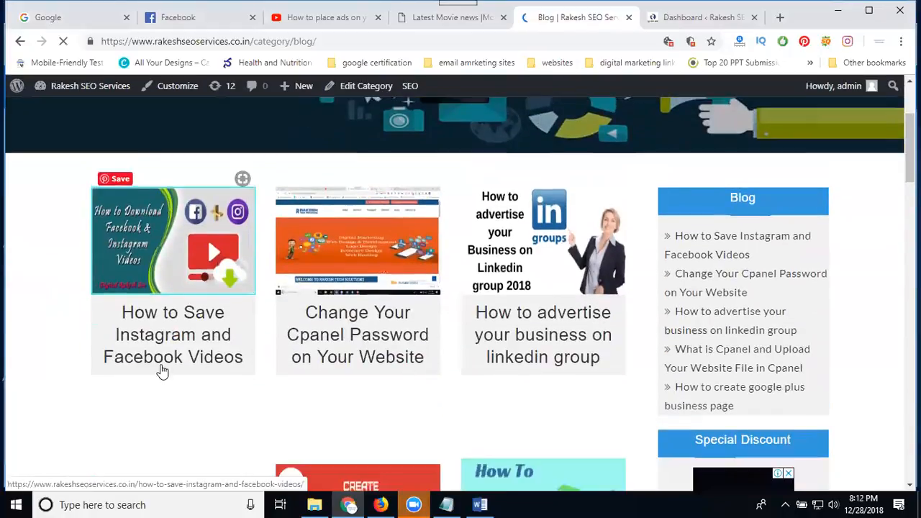
{"action": "left_click", "coordinate": [522, 133]}
Step: Switch to the site's WordPress dashboard and open the list of all posts
{"action": "left_click", "coordinate": [663, 19]}
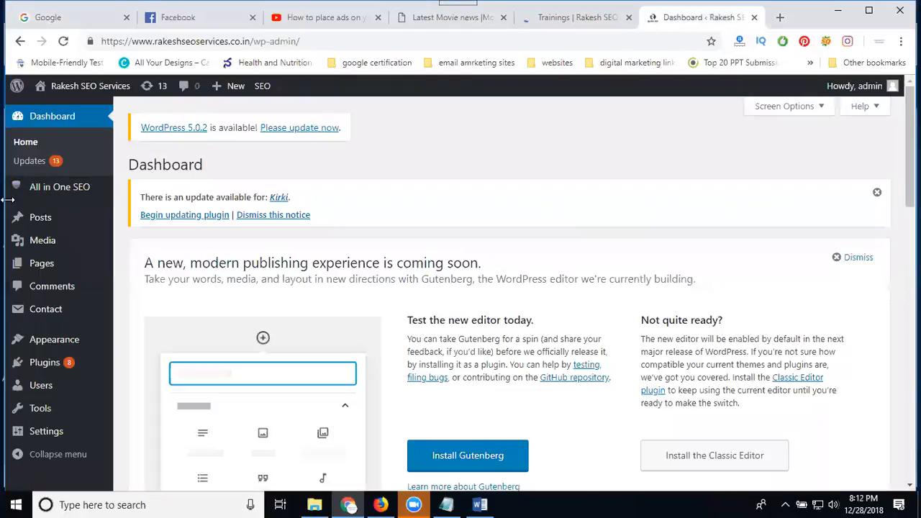
{"action": "left_click", "coordinate": [42, 225]}
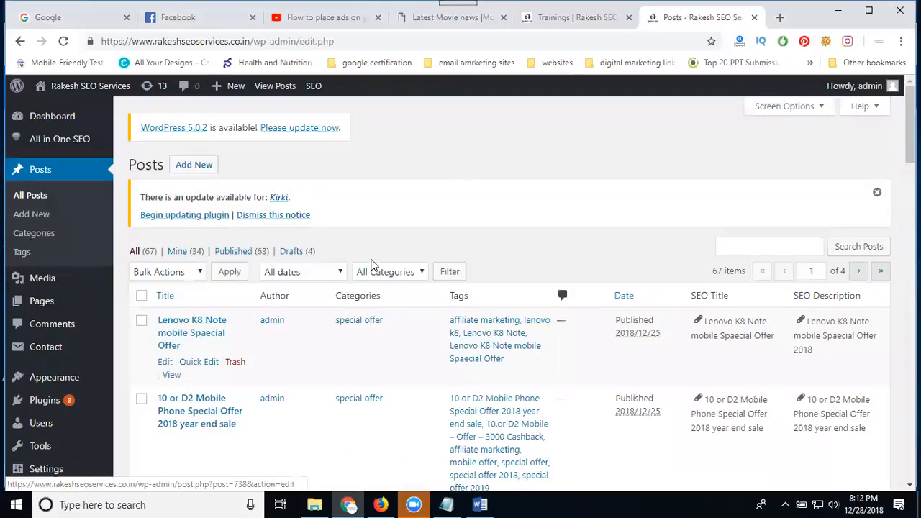
Step: Return to the live site and view the posts in the special offer category under Blog
{"action": "left_click", "coordinate": [542, 19]}
{"action": "mouse_move", "coordinate": [668, 159]}
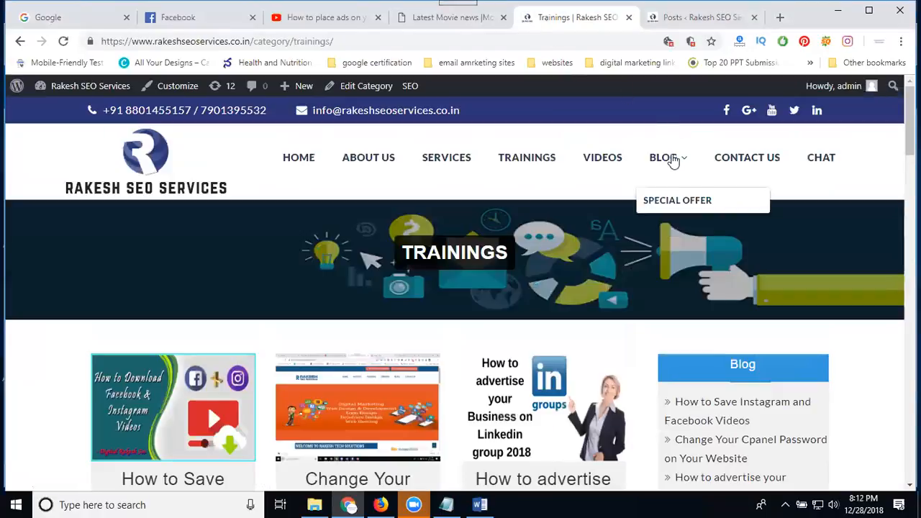
{"action": "left_click", "coordinate": [670, 201]}
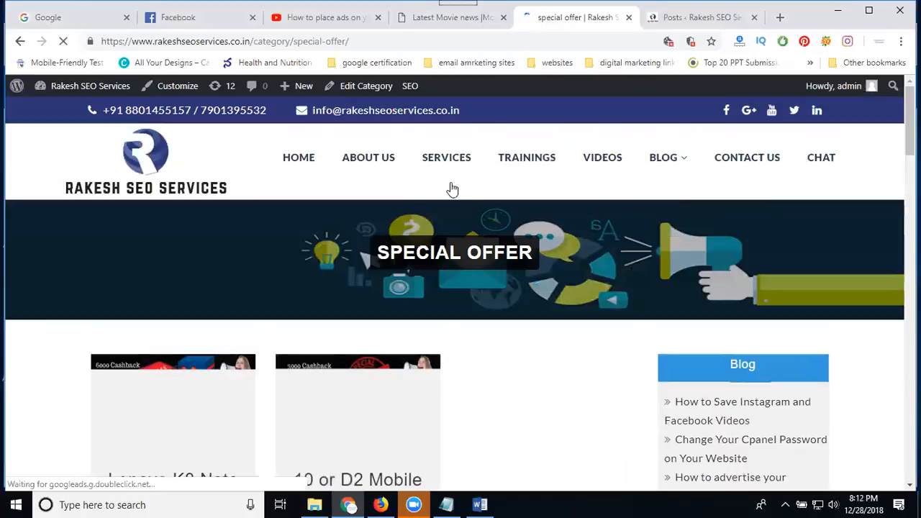
{"action": "scroll", "coordinate": [460, 189], "scroll_direction": "down", "scroll_amount": 3}
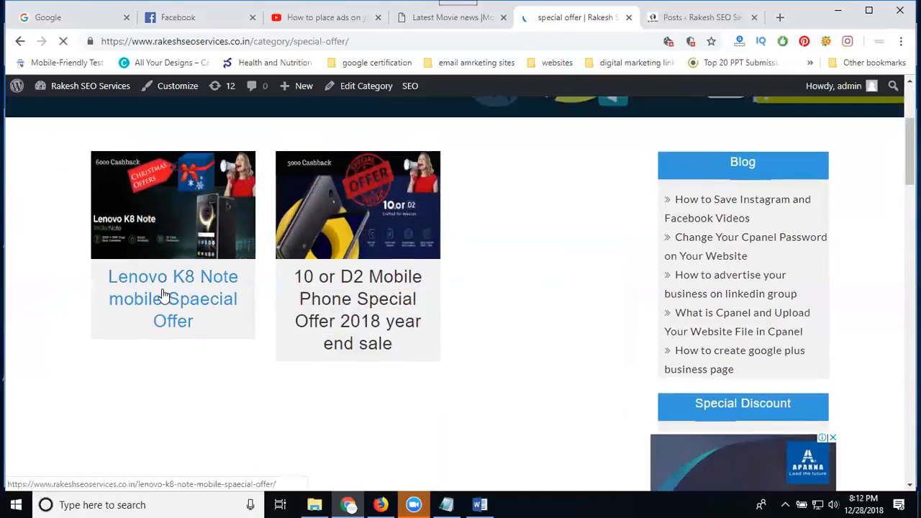
Step: Switch to Google AdSense in Firefox and finish the open ad code page to reach the ad units list
{"action": "left_click", "coordinate": [376, 504]}
{"action": "left_click", "coordinate": [700, 408]}
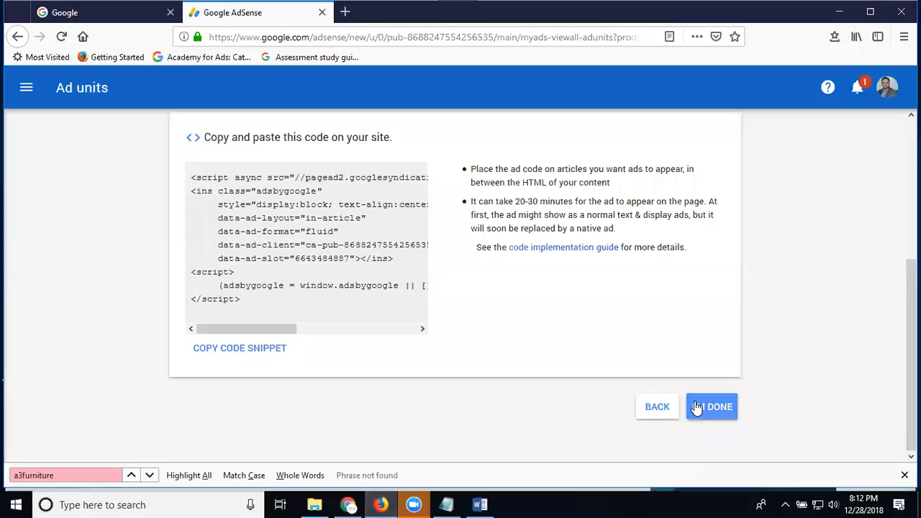
{"action": "scroll", "coordinate": [366, 277], "scroll_direction": "up", "scroll_amount": 3}
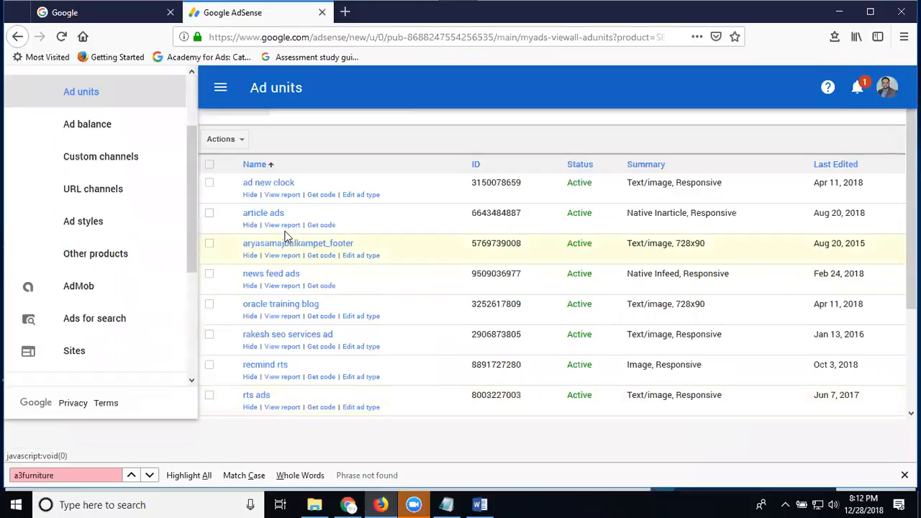
Step: View the placement tips and code of the article ads unit, and return to the ad units list
{"action": "left_click", "coordinate": [321, 225]}
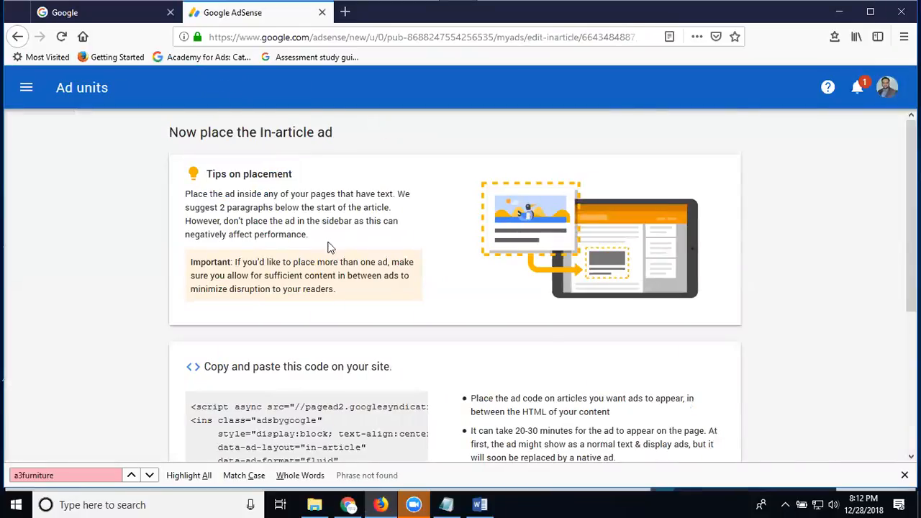
{"action": "scroll", "coordinate": [332, 249], "scroll_direction": "down", "scroll_amount": 3}
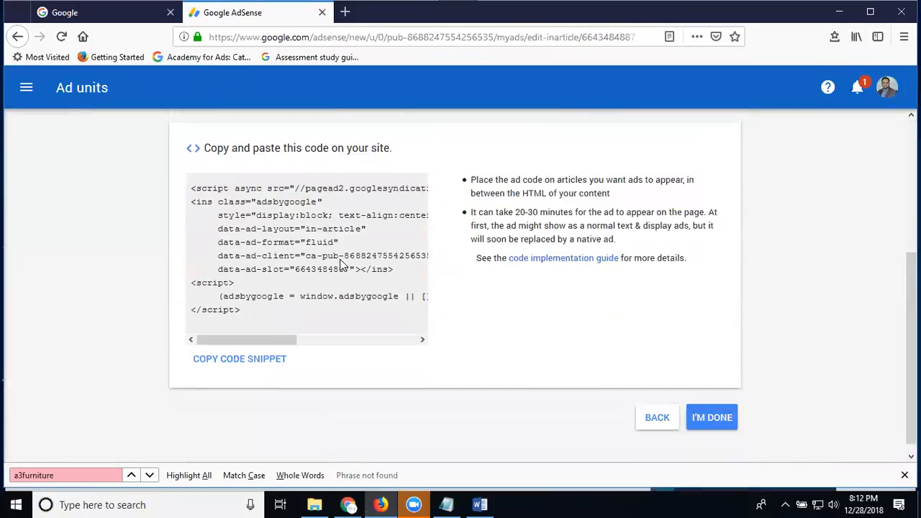
{"action": "left_click", "coordinate": [647, 418]}
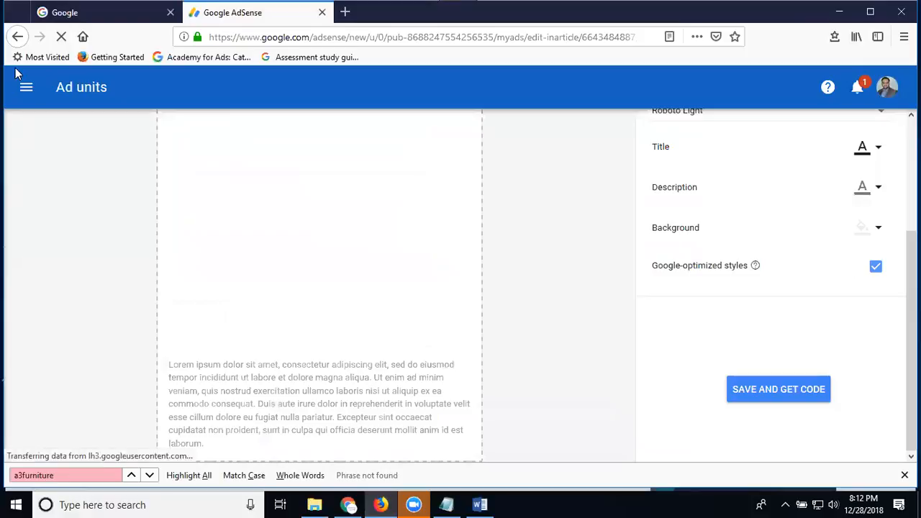
{"action": "left_click", "coordinate": [25, 92]}
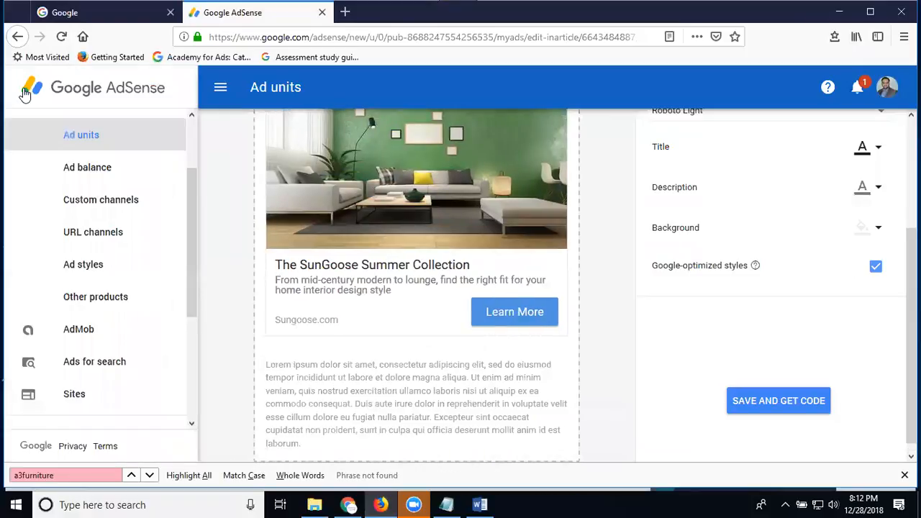
{"action": "left_click", "coordinate": [83, 133]}
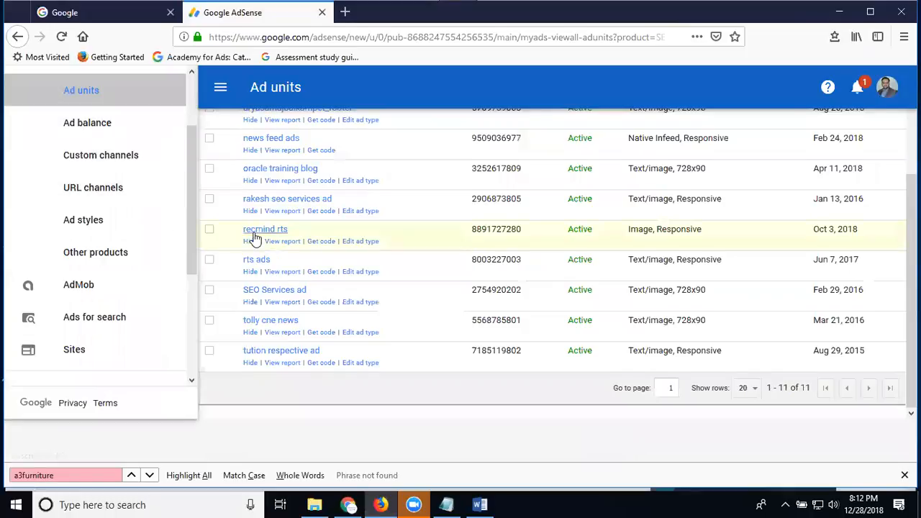
Step: Get the code for the news feed ads unit and copy its entire snippet
{"action": "scroll", "coordinate": [253, 239], "scroll_direction": "up", "scroll_amount": 2}
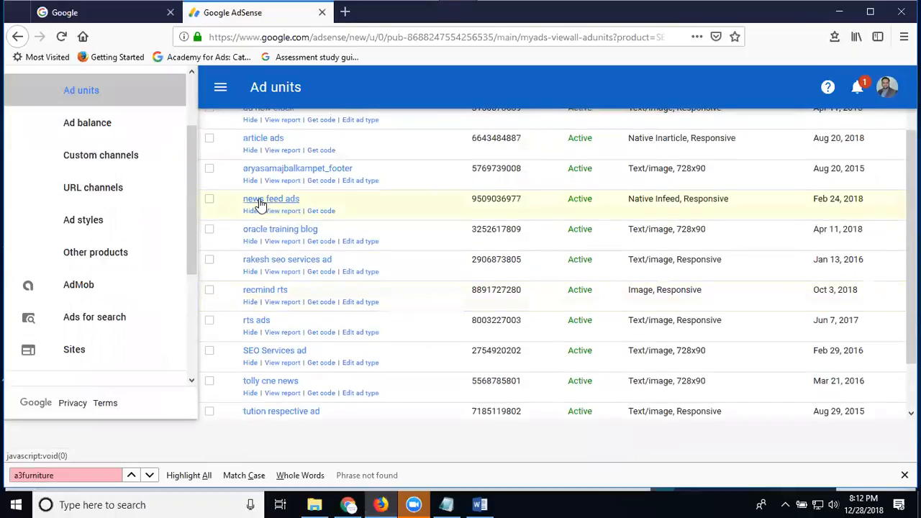
{"action": "left_click", "coordinate": [316, 212]}
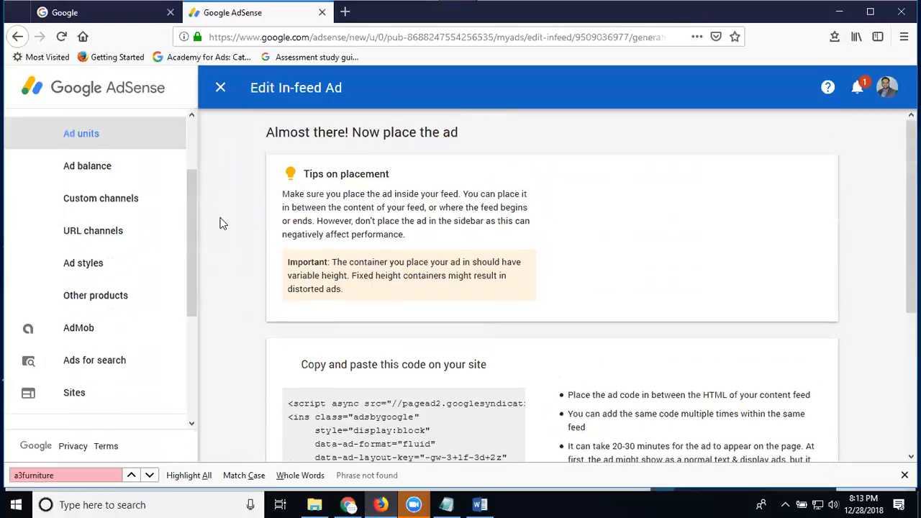
{"action": "left_click_drag", "start_coordinate": [373, 251], "coordinate": [286, 189]}
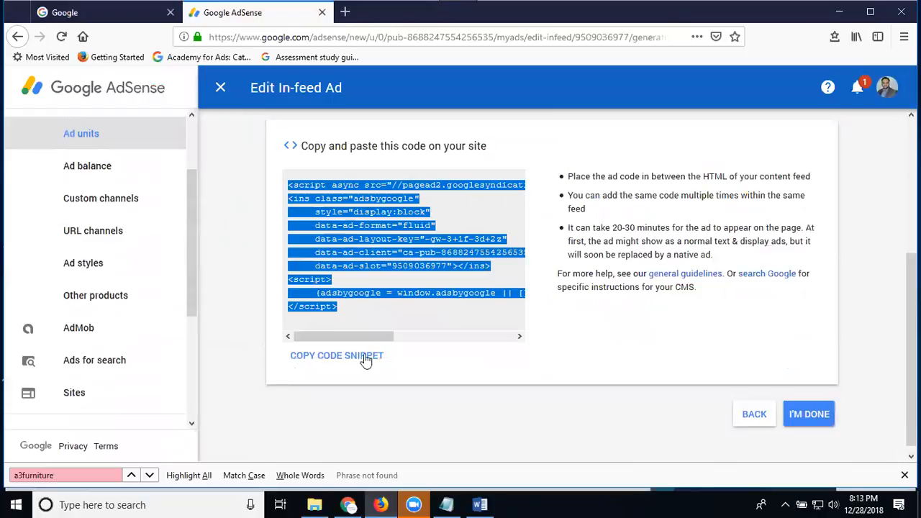
Step: Switch to Chrome and open the Lenovo K8 Note mobile Spaecial Offer post for editing from the WordPress posts list
{"action": "left_click", "coordinate": [349, 505]}
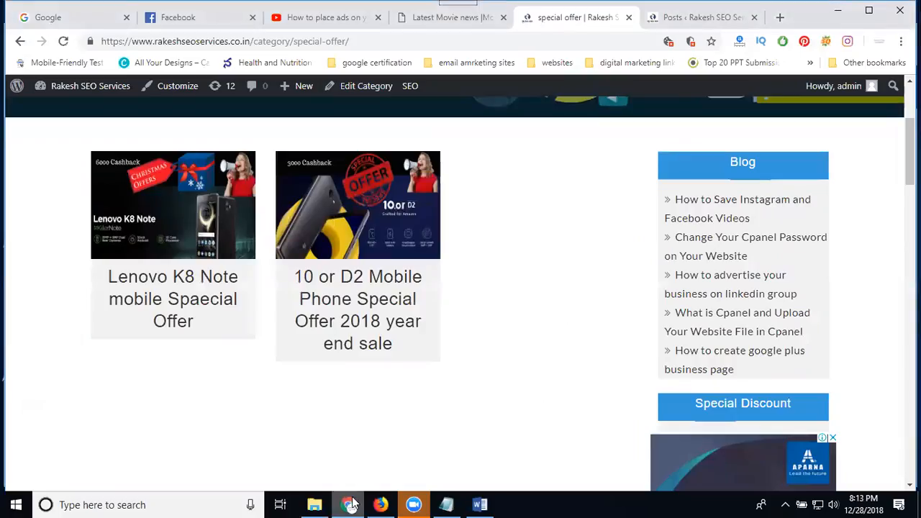
{"action": "left_click", "coordinate": [669, 22]}
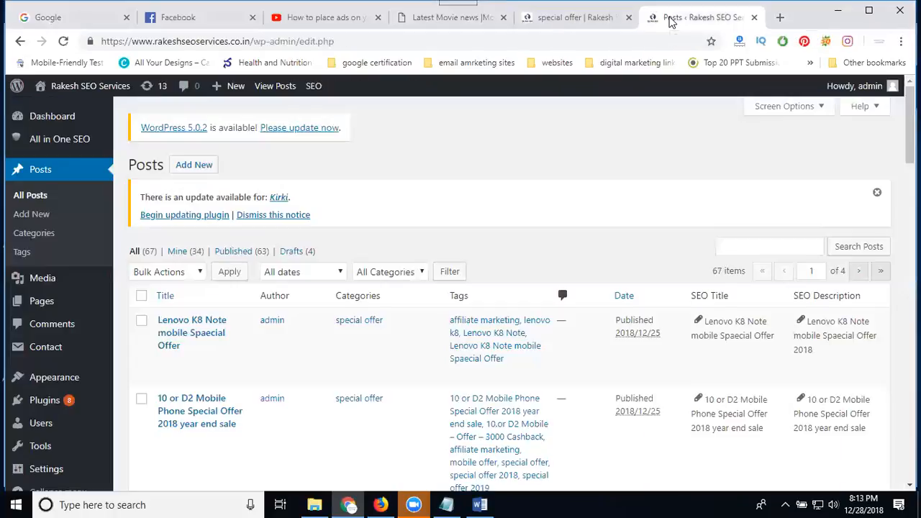
{"action": "left_click", "coordinate": [164, 362]}
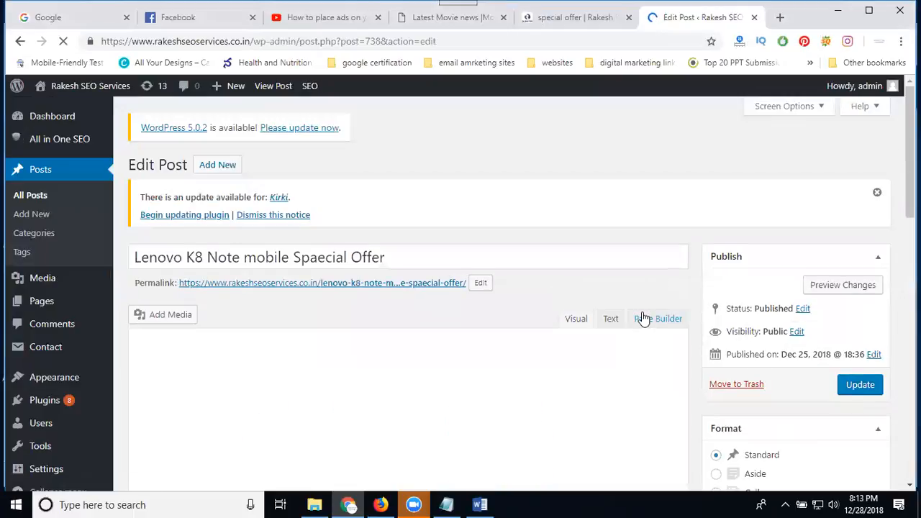
Step: Add the line "Special Offer" below the phone image at the end of the post, followed by an empty paragraph
{"action": "scroll", "coordinate": [389, 374], "scroll_direction": "down", "scroll_amount": 8}
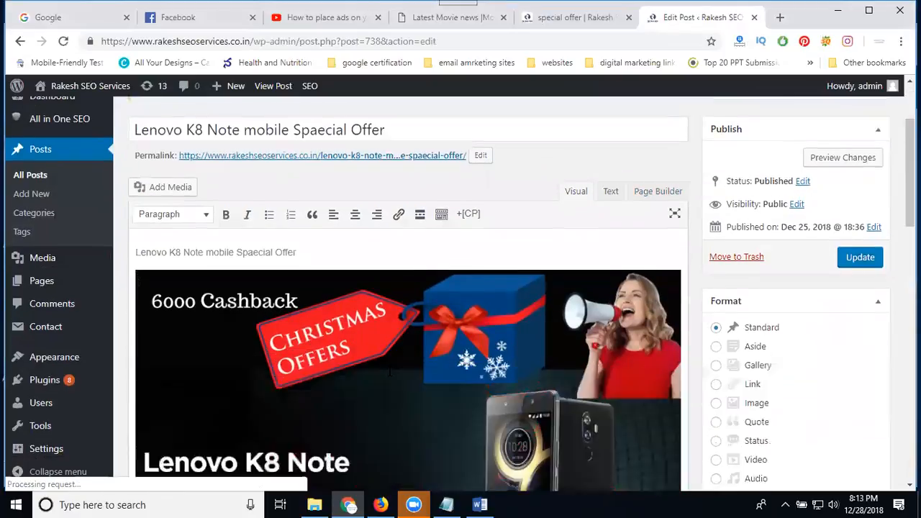
{"action": "left_click", "coordinate": [466, 415]}
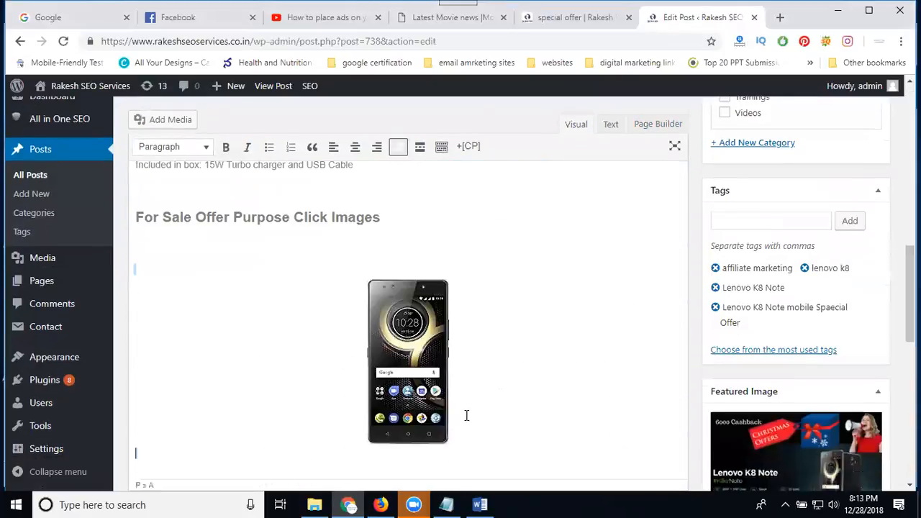
{"action": "scroll", "coordinate": [467, 415], "scroll_direction": "down", "scroll_amount": 1}
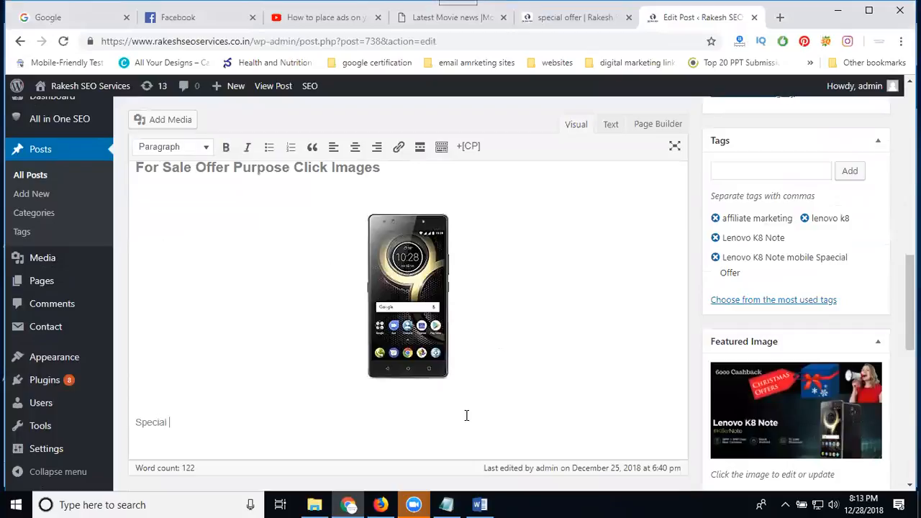
{"action": "key", "text": "Return"}
{"action": "key", "text": "Return"}
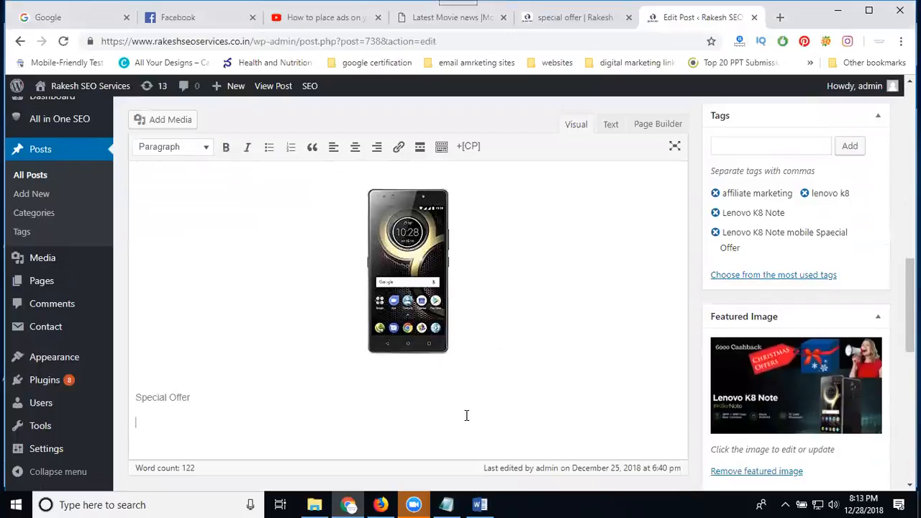
Step: In Notepad, replace the ad script between the div tags with the copied in-feed code, and copy the whole block
{"action": "left_click", "coordinate": [446, 504]}
{"action": "left_click_drag", "start_coordinate": [162, 389], "coordinate": [12, 185]}
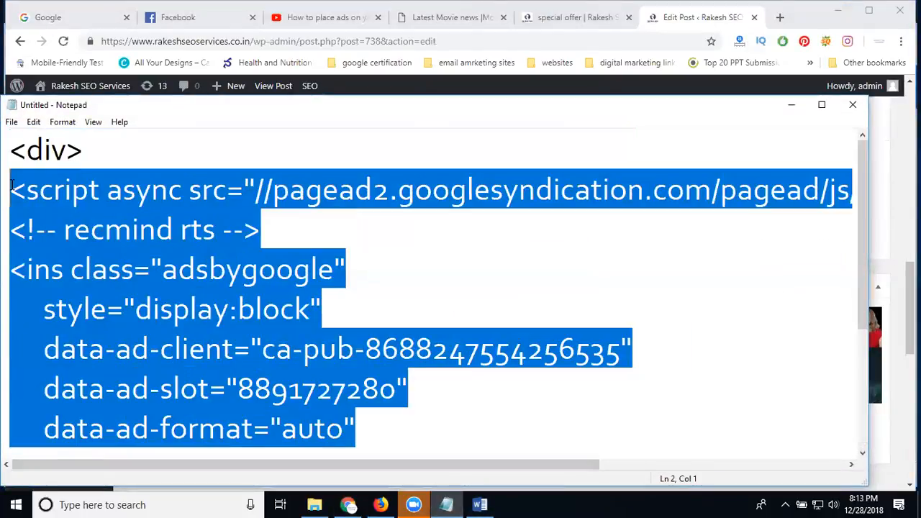
{"action": "key", "text": "ctrl+v"}
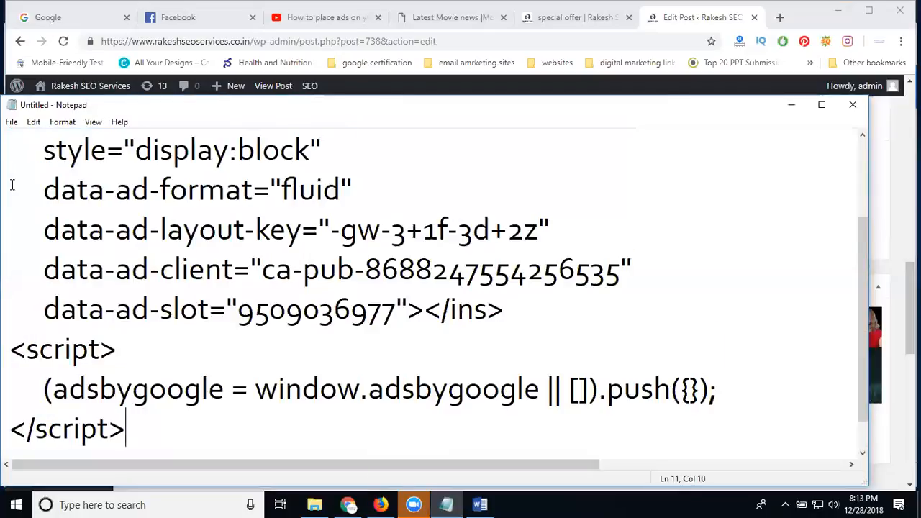
{"action": "key", "text": "ctrl+a"}
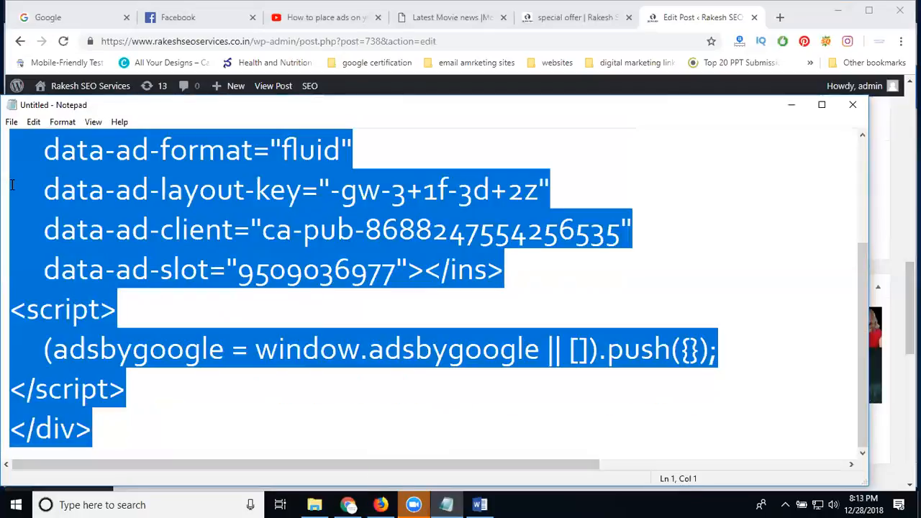
{"action": "left_click", "coordinate": [793, 107]}
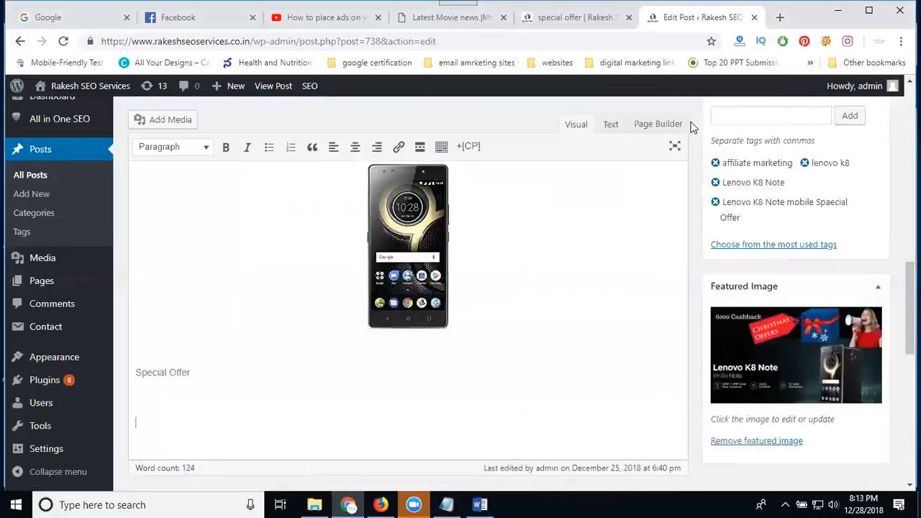
Step: Paste the div-wrapped ad code at the end of the post's HTML, return to the visual view and update the post
{"action": "left_click", "coordinate": [609, 124]}
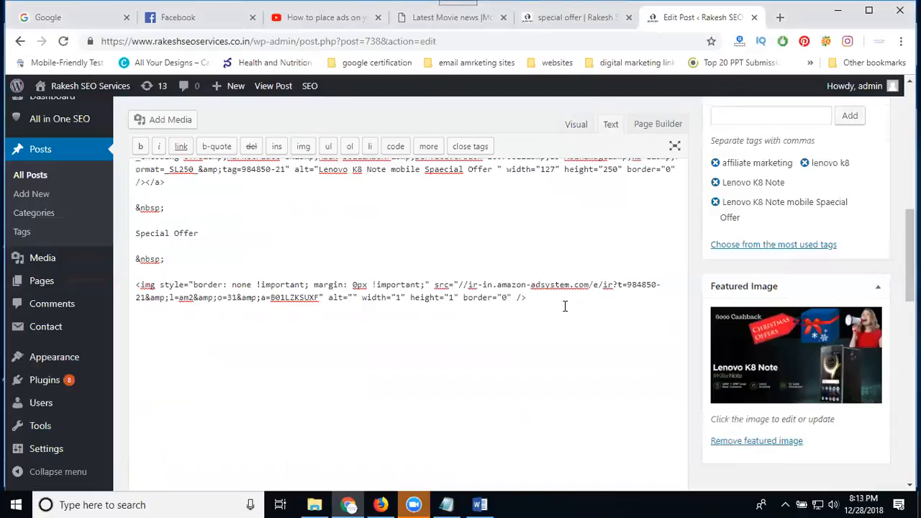
{"action": "key", "text": "ctrl+v"}
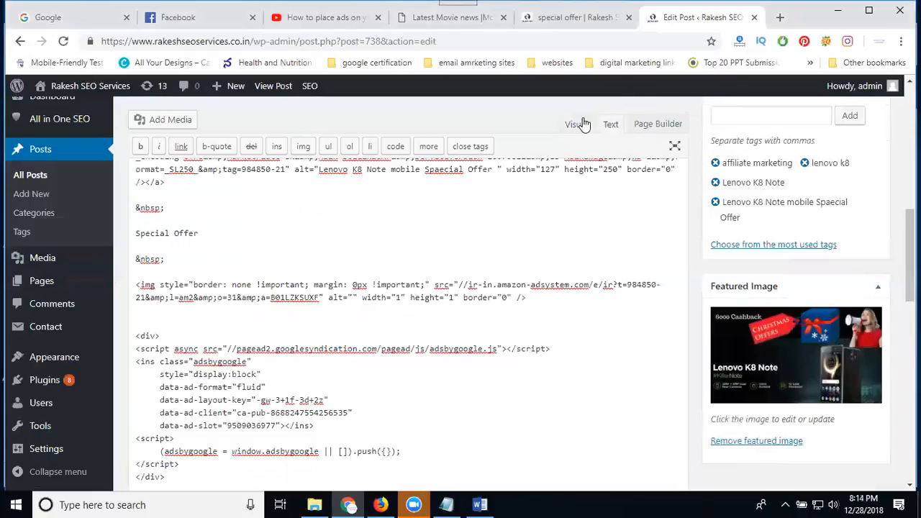
{"action": "left_click", "coordinate": [577, 123]}
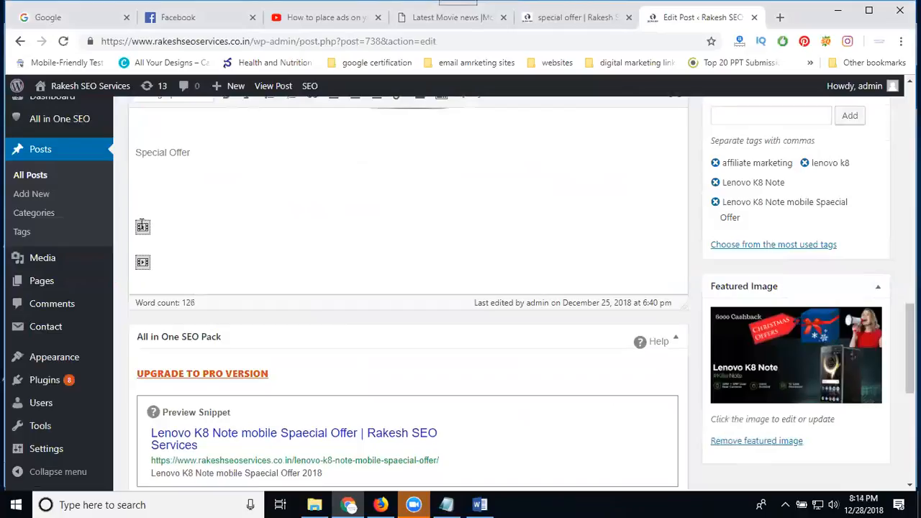
{"action": "scroll", "coordinate": [804, 219], "scroll_direction": "up", "scroll_amount": 8}
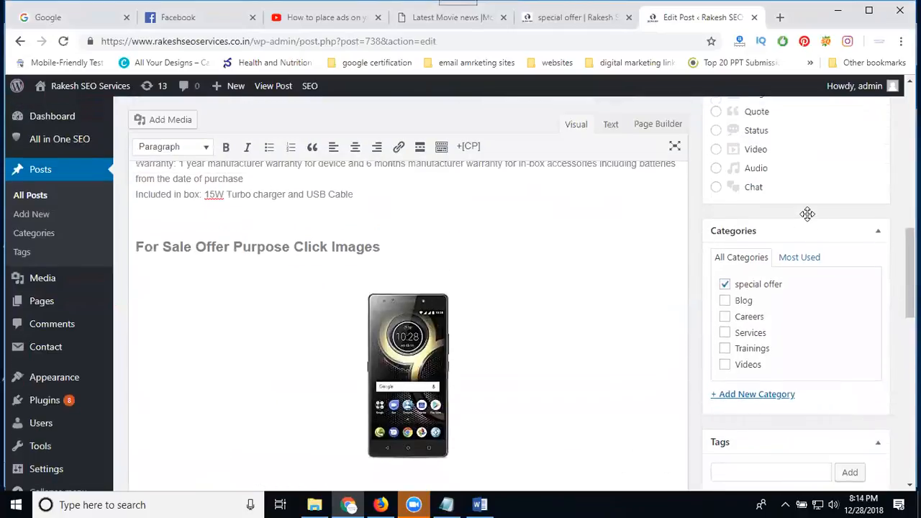
{"action": "left_click", "coordinate": [861, 205]}
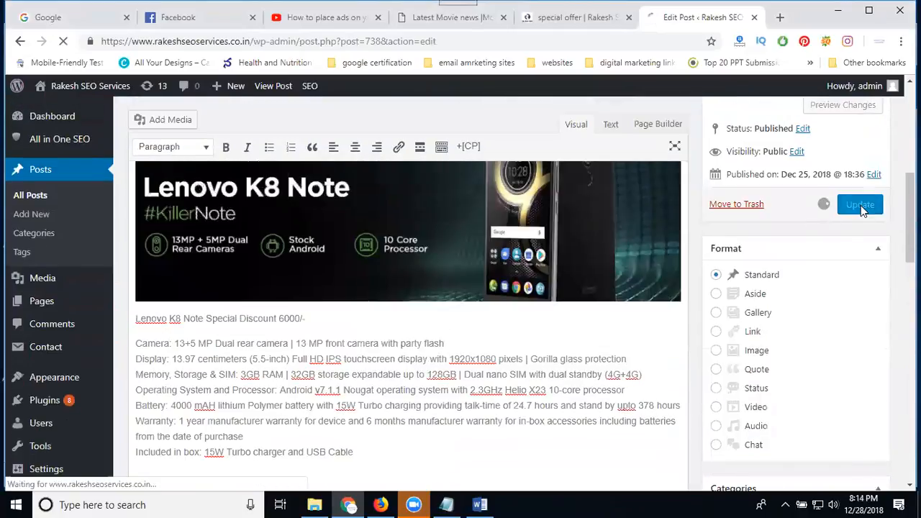
Step: Open the Lenovo K8 Note mobile Spaecial Offer post on the live site, examine the ad below the "Special Offer" line, and reload the page
{"action": "left_click", "coordinate": [547, 22]}
{"action": "left_click", "coordinate": [135, 295]}
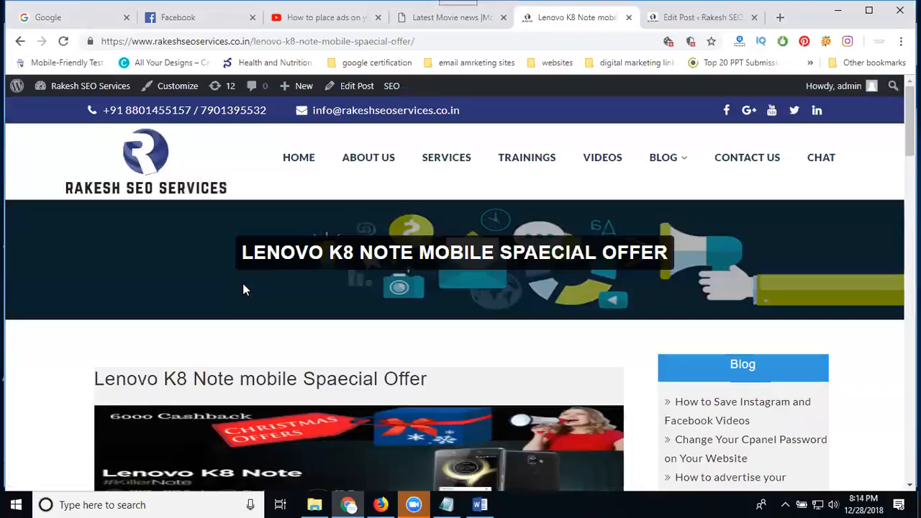
{"action": "scroll", "coordinate": [243, 290], "scroll_direction": "down", "scroll_amount": 10}
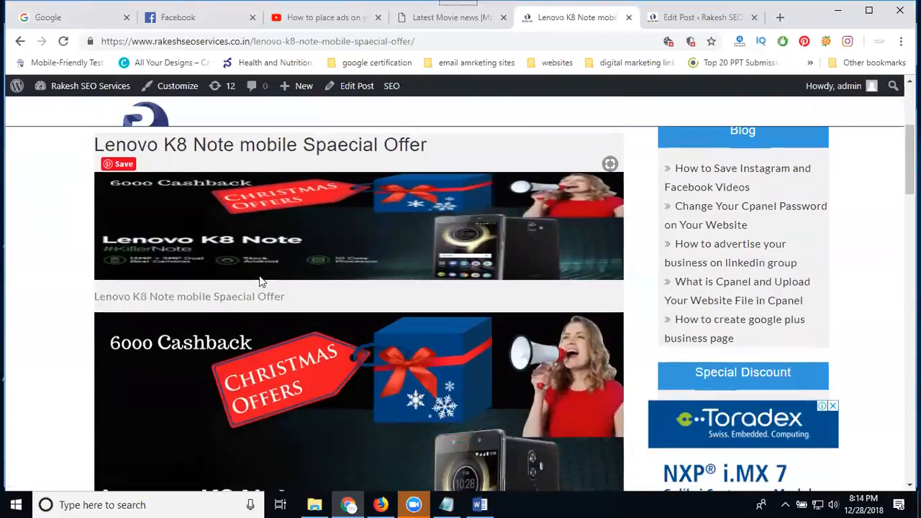
{"action": "scroll", "coordinate": [264, 285], "scroll_direction": "down", "scroll_amount": 8}
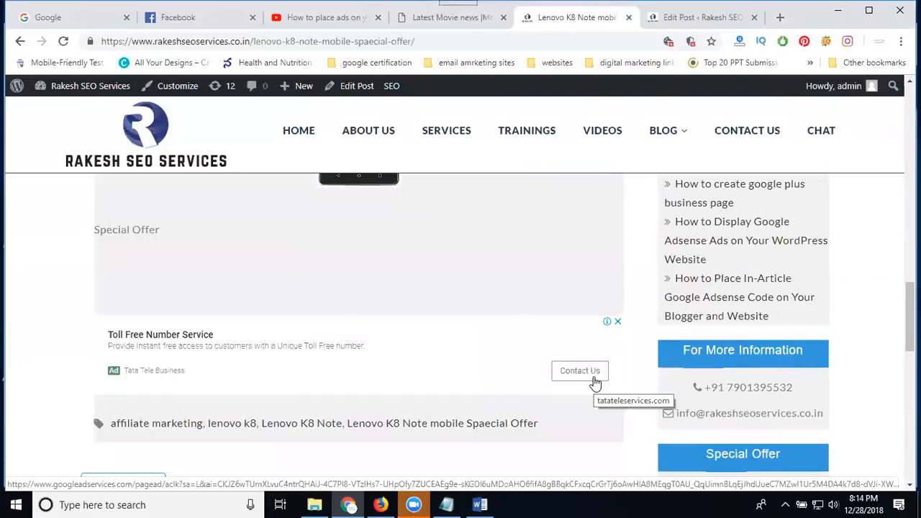
{"action": "left_click", "coordinate": [66, 44]}
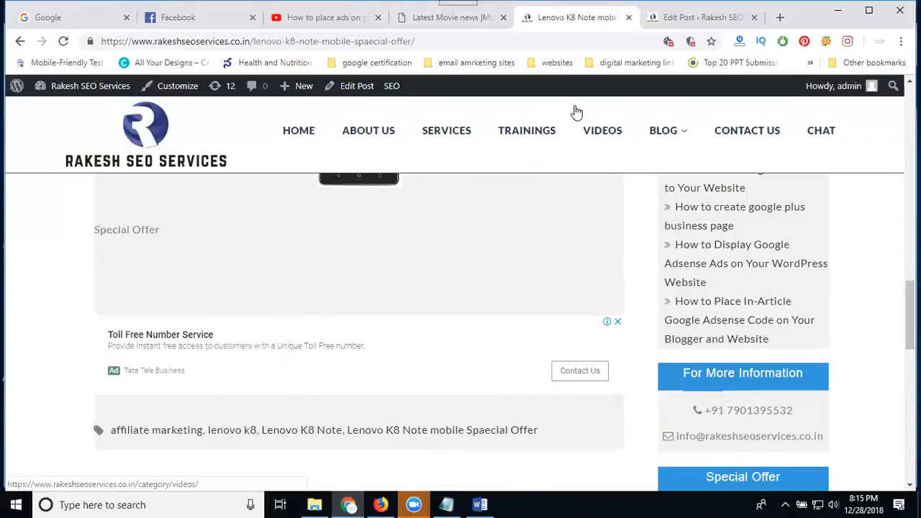
Step: Return to the post's WordPress edit page and bring up the Appearance options
{"action": "left_click", "coordinate": [679, 20]}
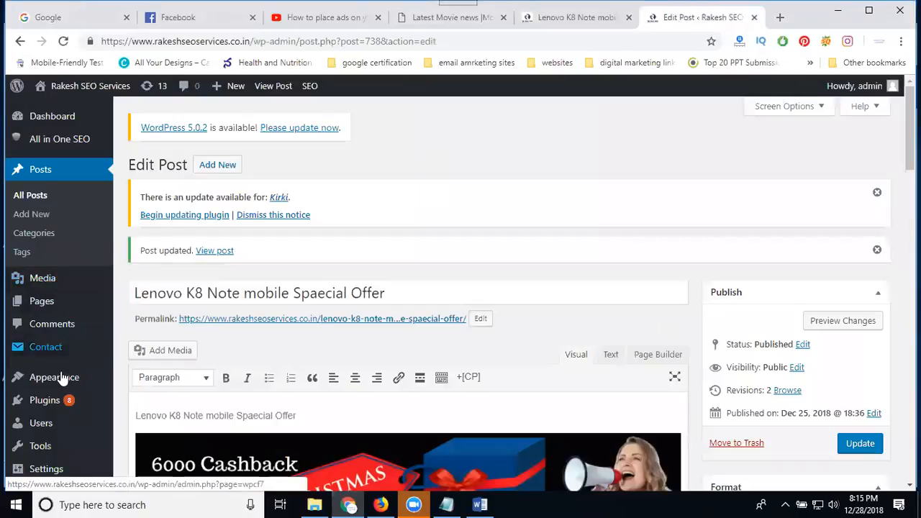
{"action": "mouse_move", "coordinate": [63, 383]}
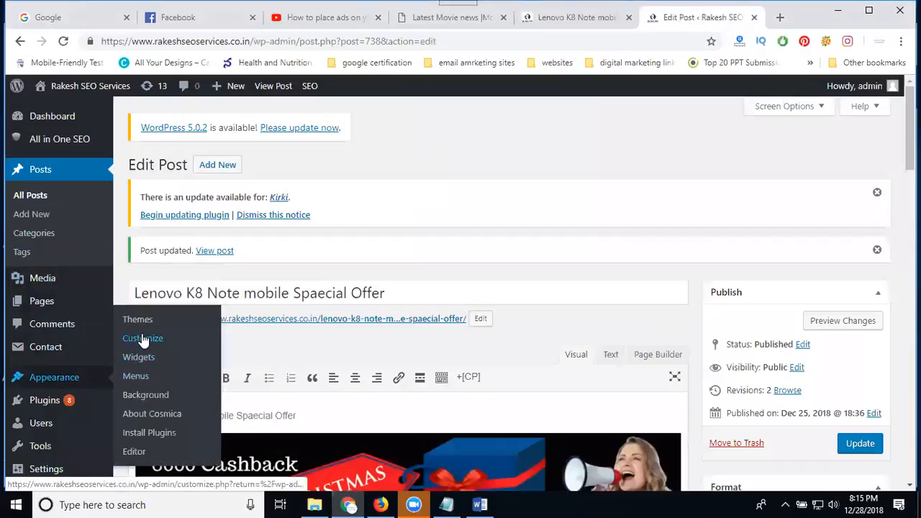